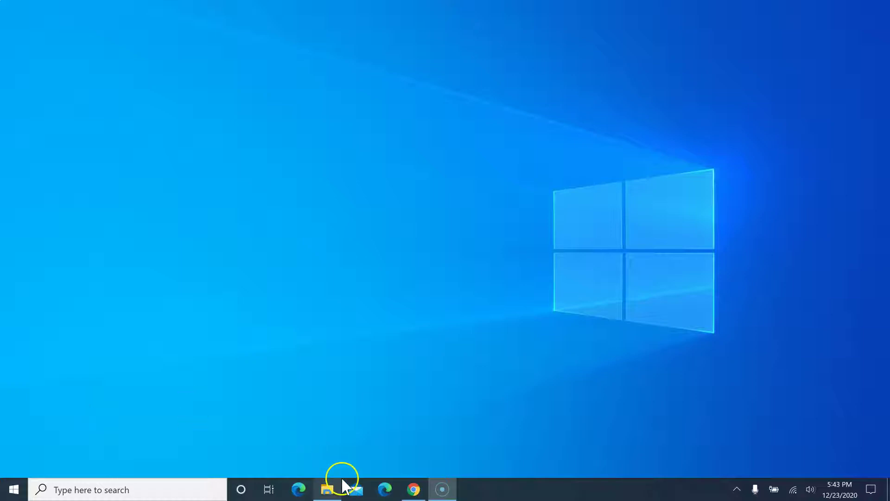
Restore Chrome and load the python.org website
click(423, 489)
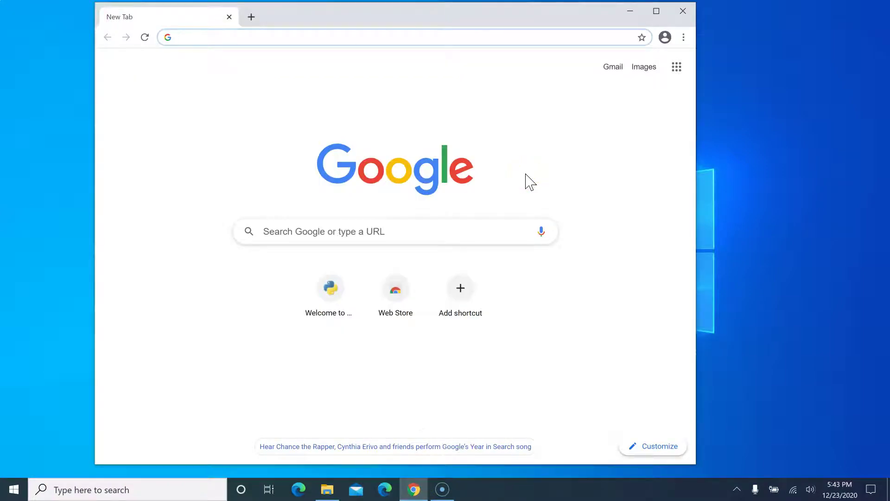
text(py)
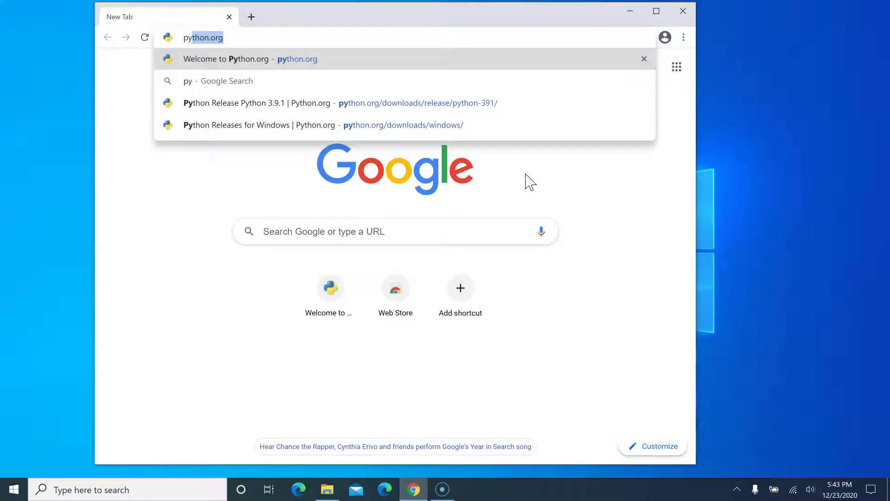
text(thon.org)
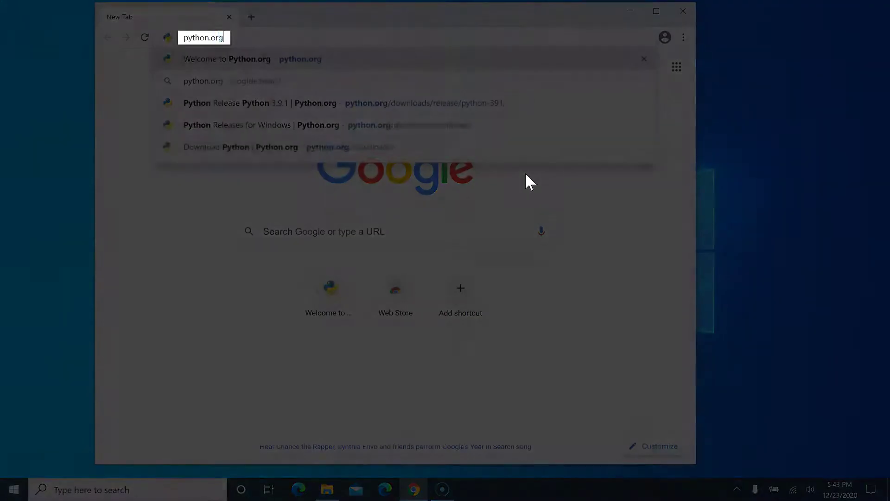
key(Return)
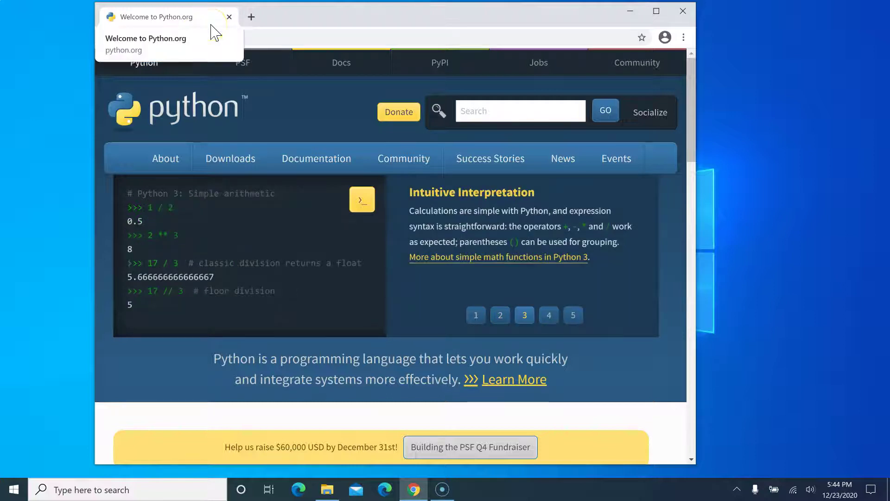
click(238, 158)
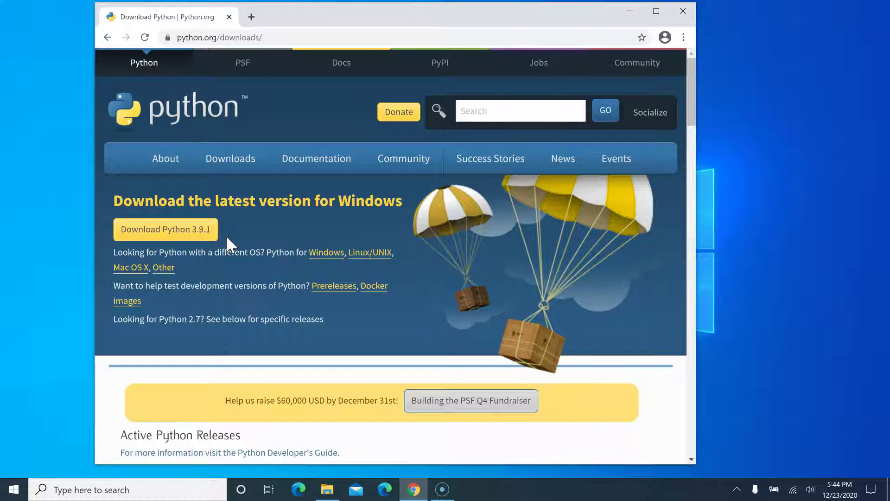
click(239, 238)
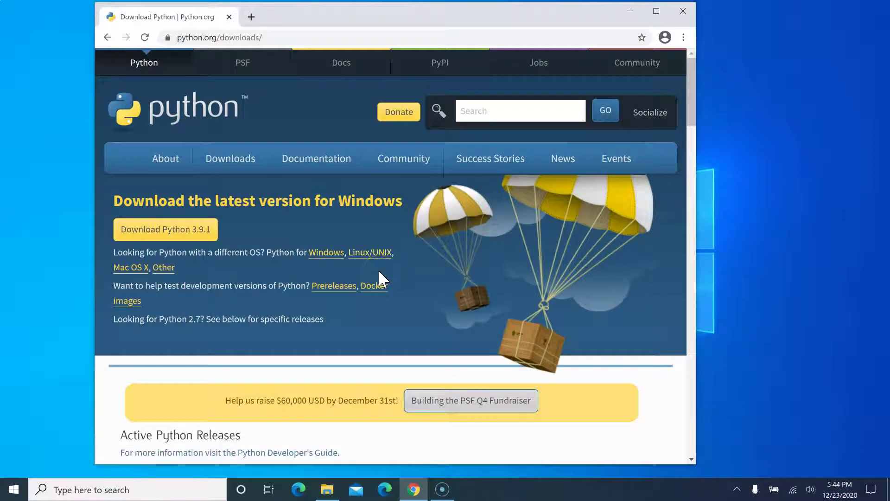
Open Python Releases for Windows and browse the Stable Releases list
click(335, 260)
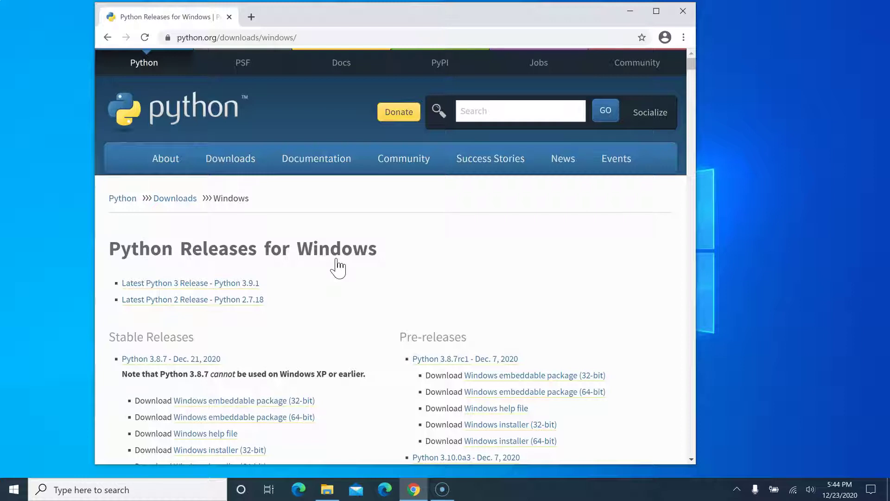
scroll(337, 268, down, 2)
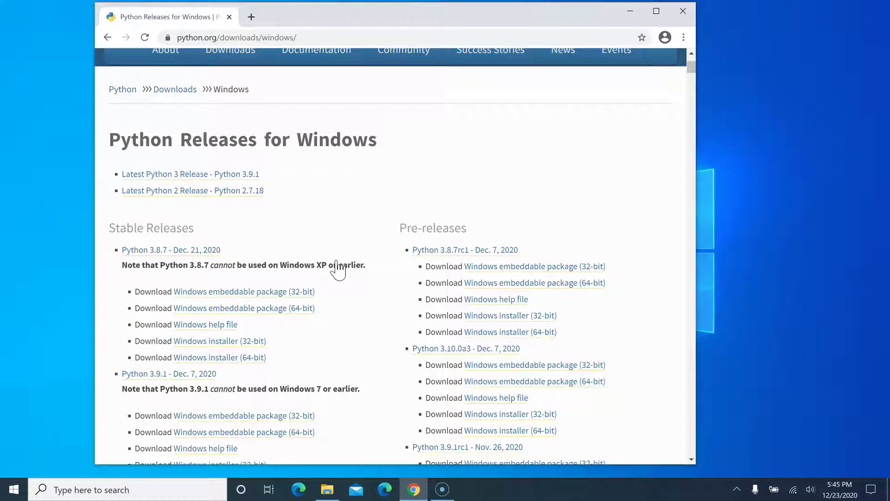
scroll(338, 268, down, 1)
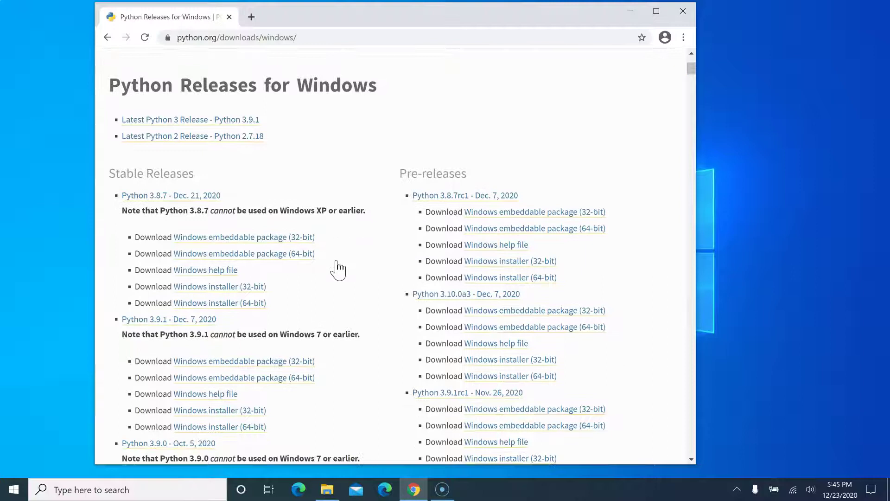
scroll(261, 213, down, 1)
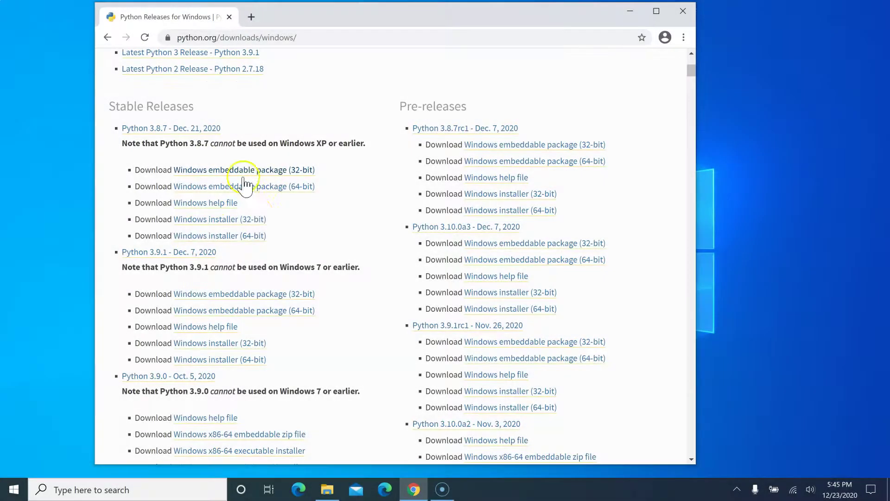
scroll(258, 232, down, 1)
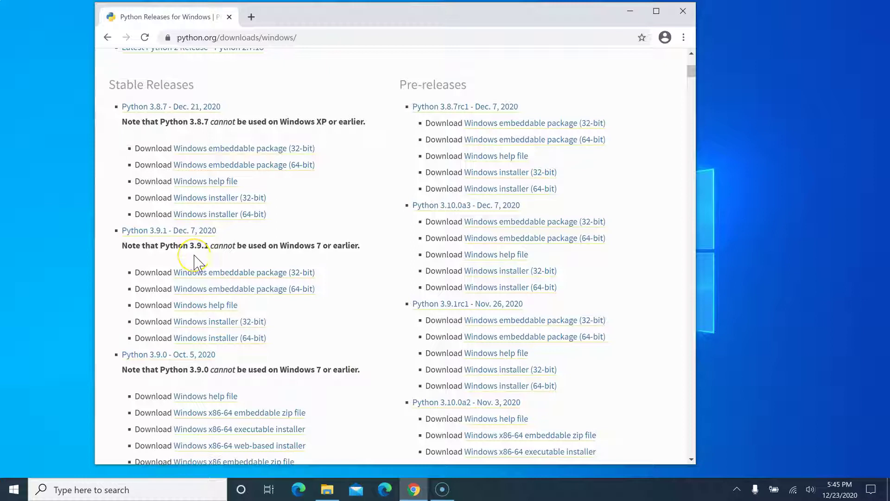
click(325, 256)
scroll(260, 229, up, 3)
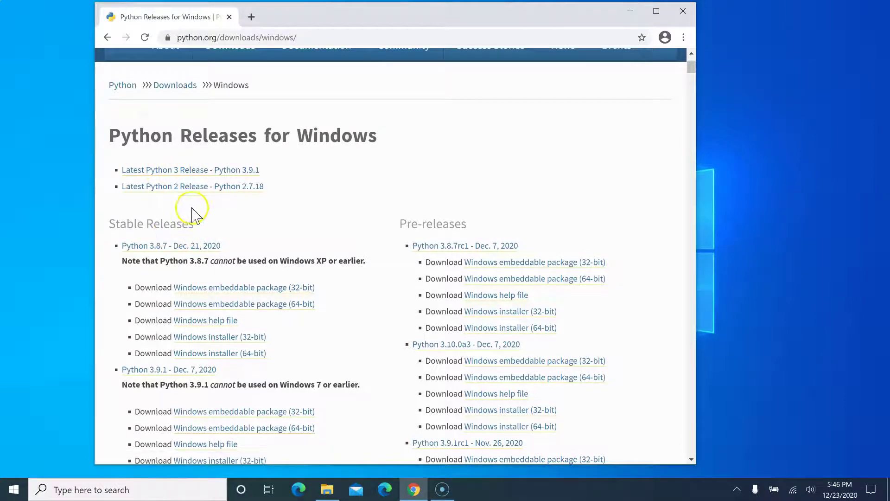
Open the Python 3.9.1 release page and scroll down to its Files table
click(221, 173)
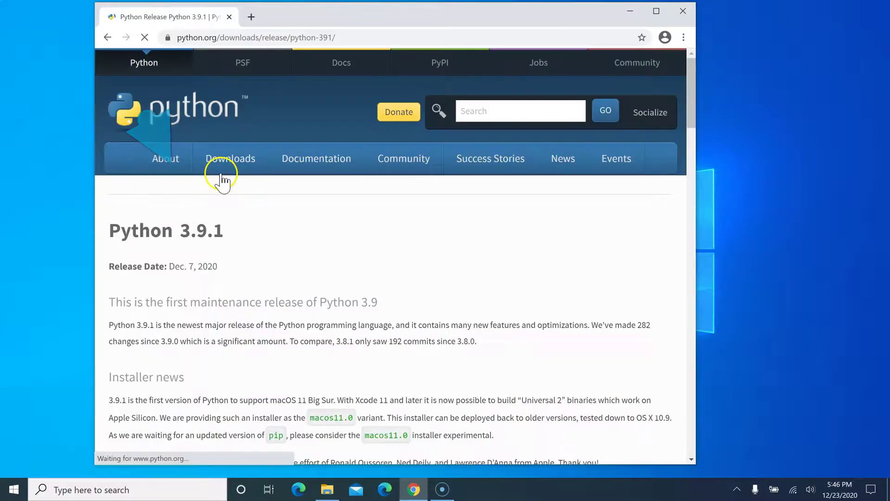
scroll(285, 358, down, 8)
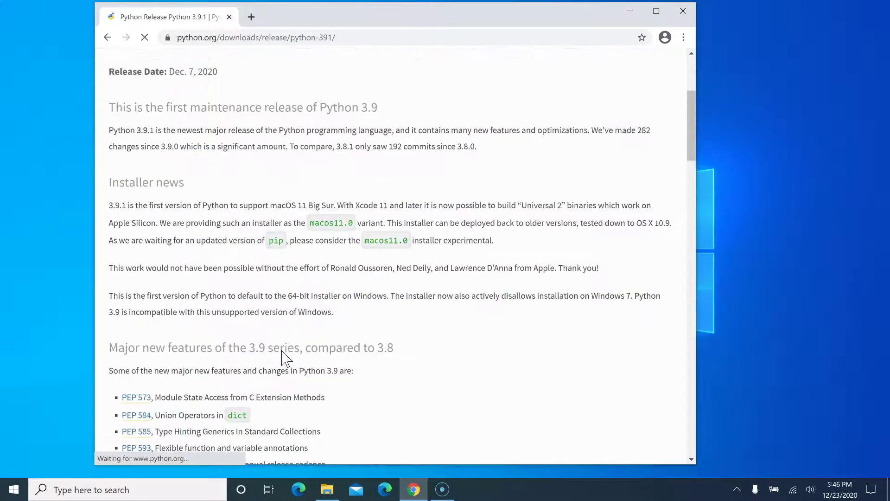
scroll(286, 357, down, 15)
scroll(285, 357, down, 10)
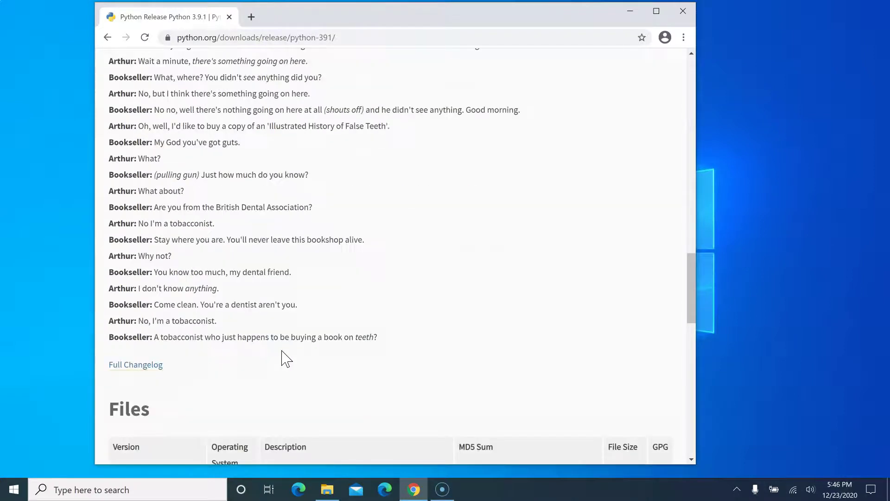
scroll(286, 359, down, 3)
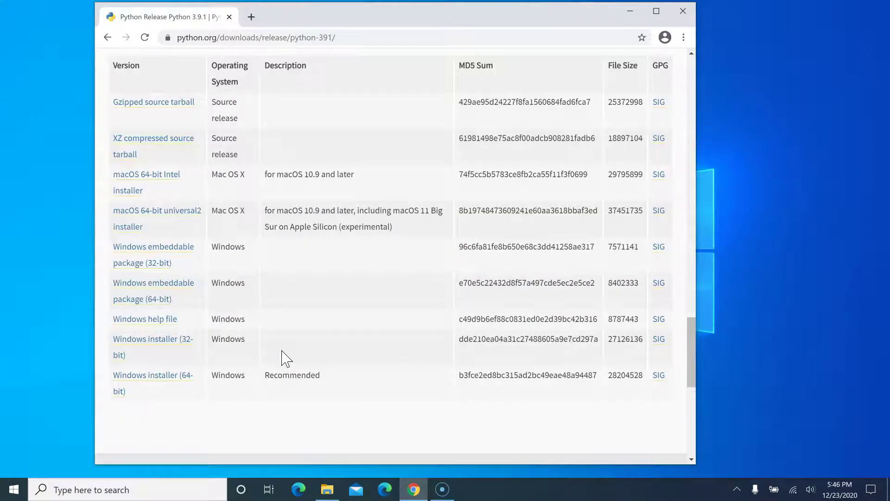
scroll(285, 357, down, 1)
Download the Windows installer (64-bit), python-3.9.1-amd64.exe
click(163, 311)
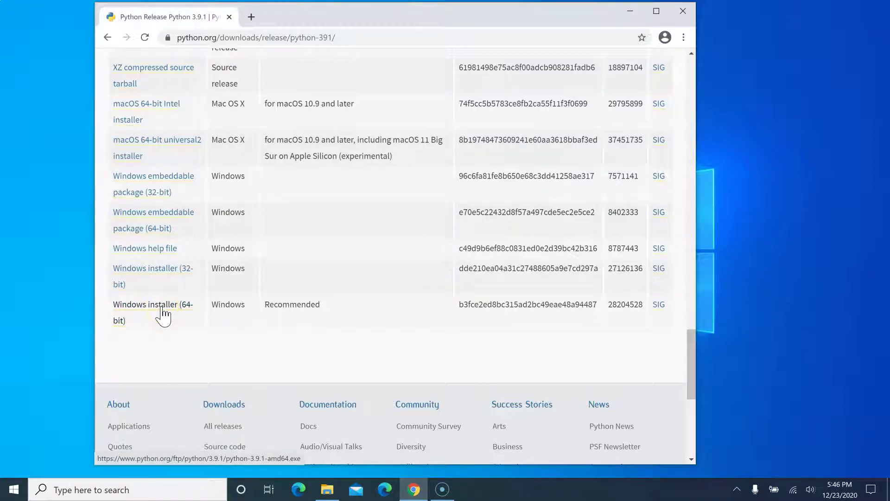
click(162, 314)
click(91, 450)
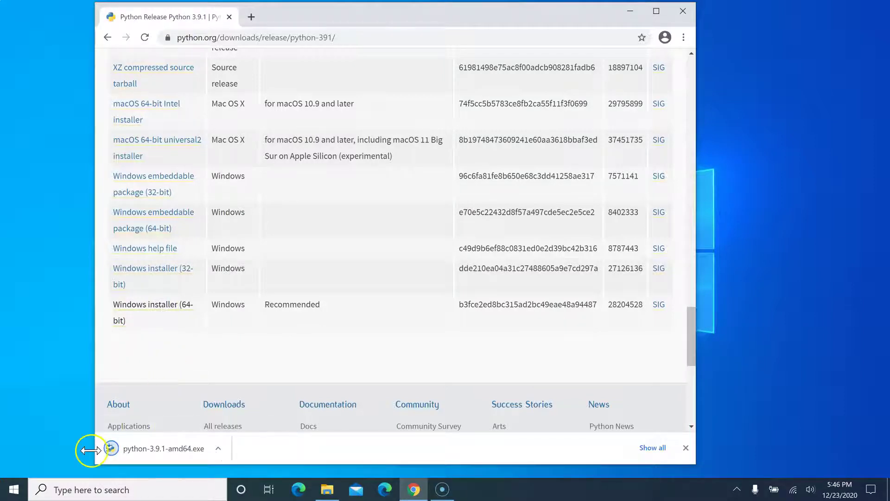
click(170, 451)
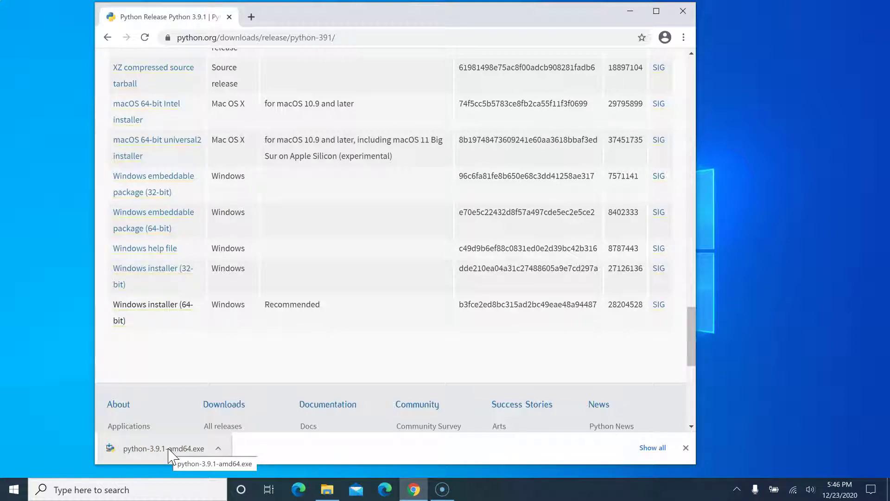
click(277, 447)
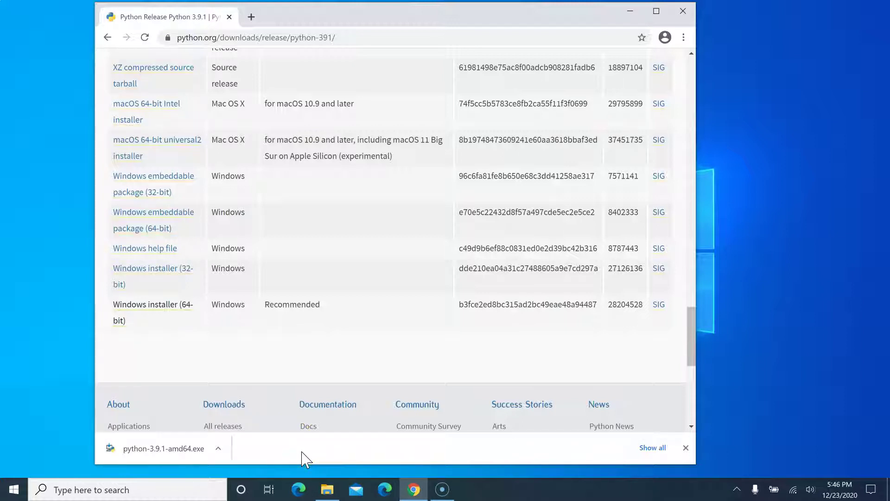
Open the Downloads folder in File Explorer and select python-3.9.1-amd64
click(328, 489)
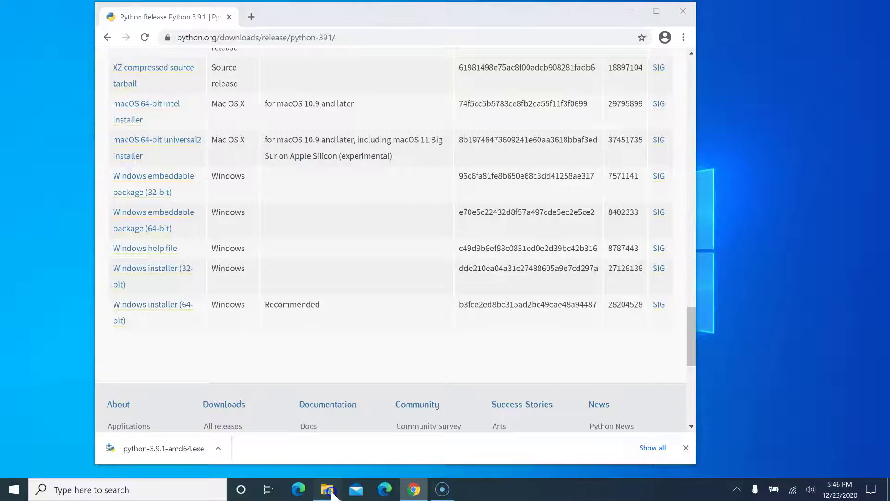
click(268, 255)
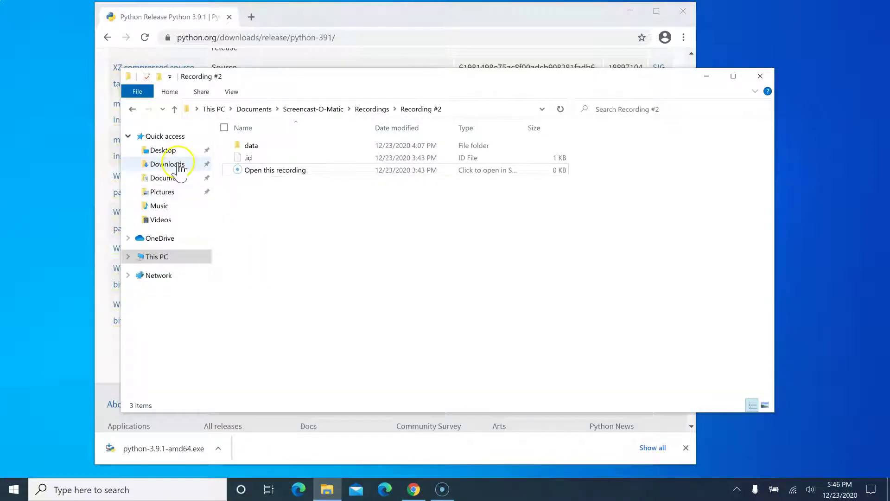
click(174, 157)
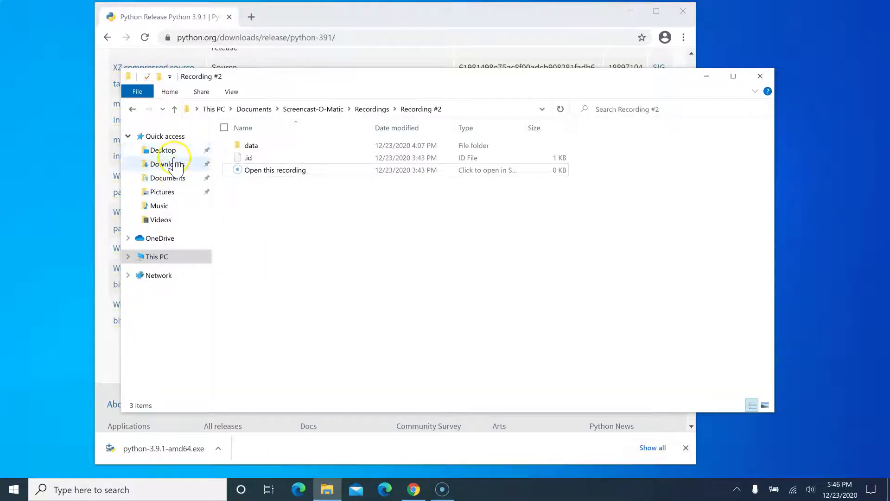
click(175, 165)
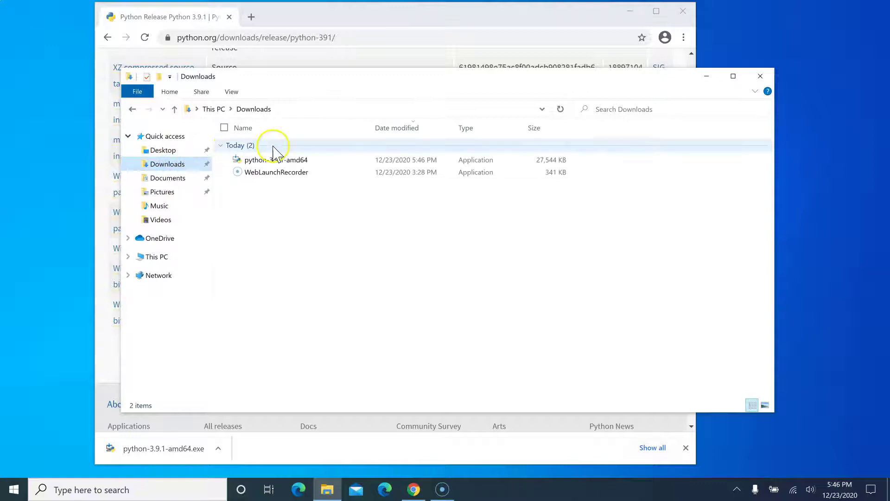
click(296, 160)
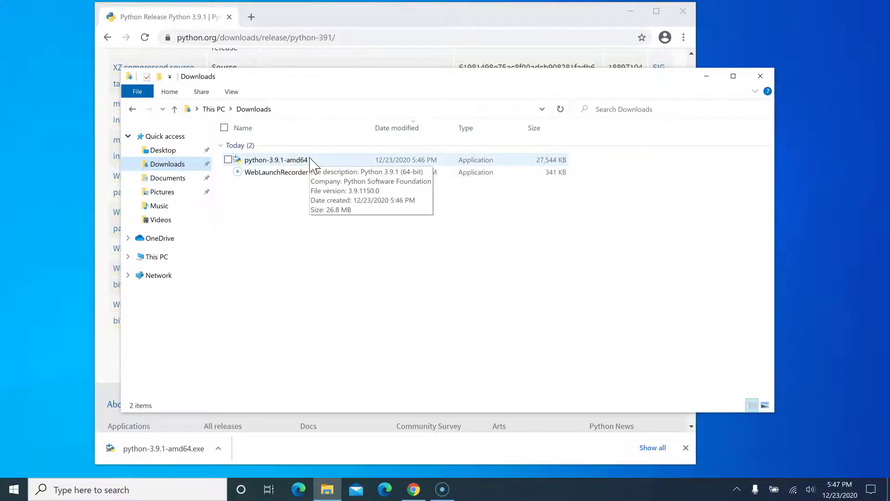
Run python-3.9.1-amd64 and enable 'Add Python 3.9 to PATH'
double_click(328, 158)
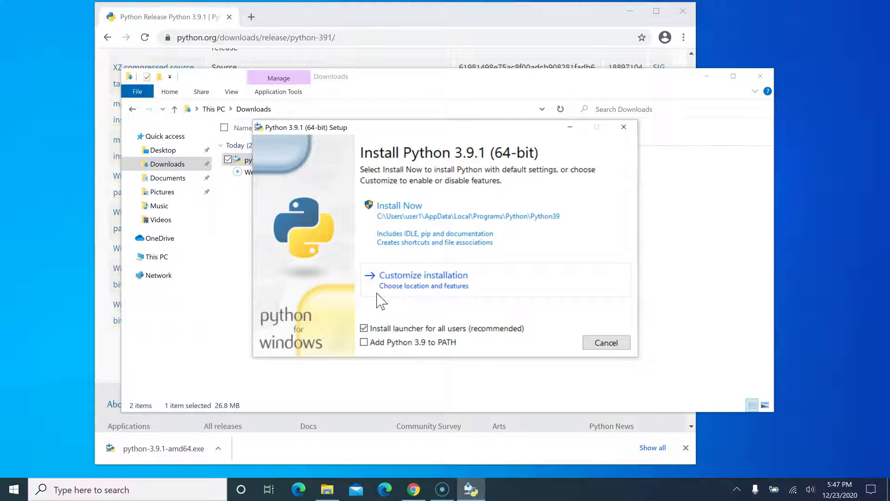
click(378, 300)
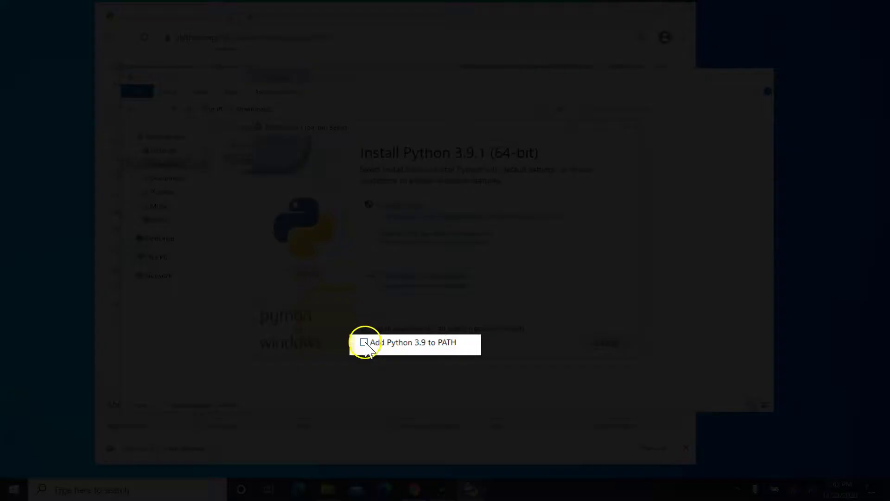
click(364, 343)
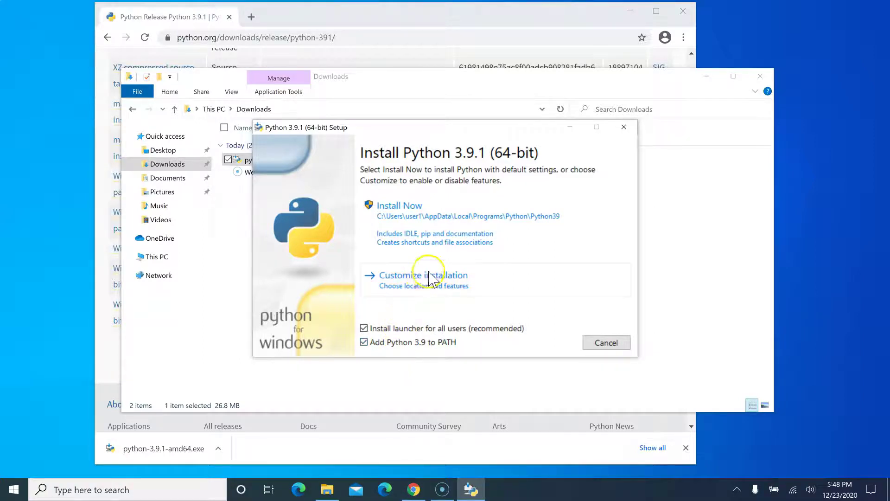
Choose Customize installation and keep all optional features, including pip
click(423, 286)
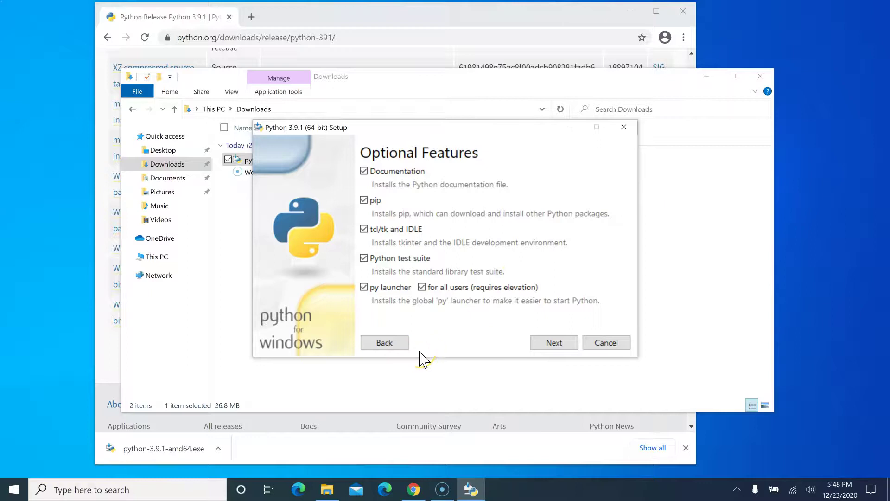
click(556, 343)
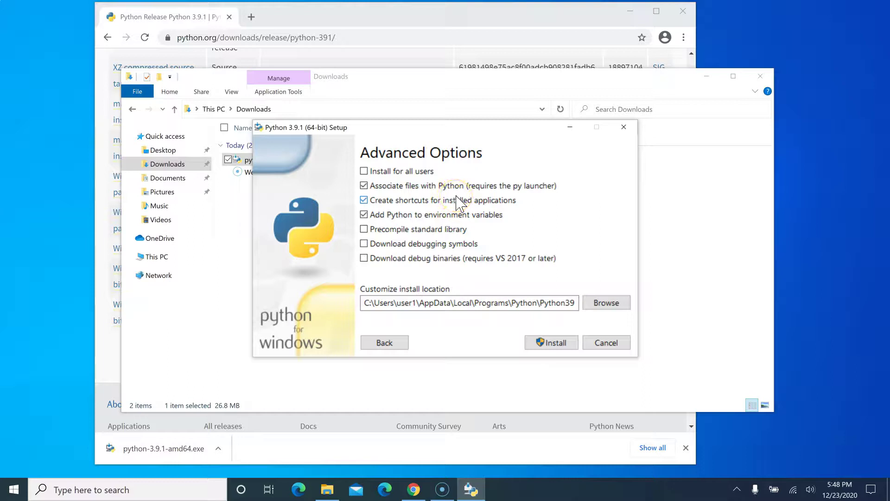
Install Python 3.9.1 and close setup after 'Setup was successful'
click(556, 344)
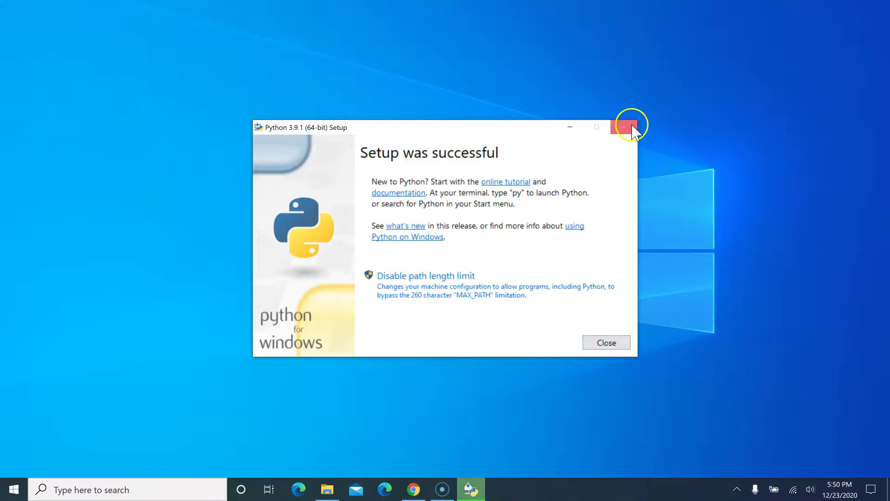
click(617, 345)
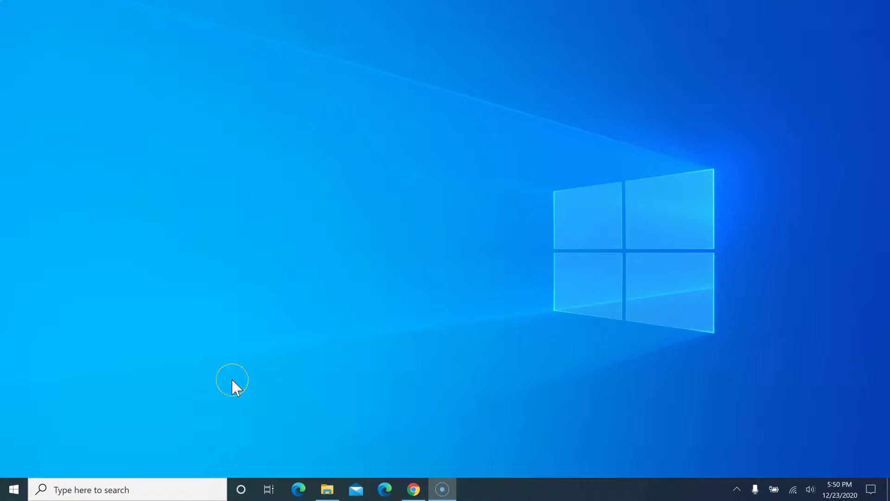
Find Command Prompt through the Windows search with 'comm' and launch it
click(139, 484)
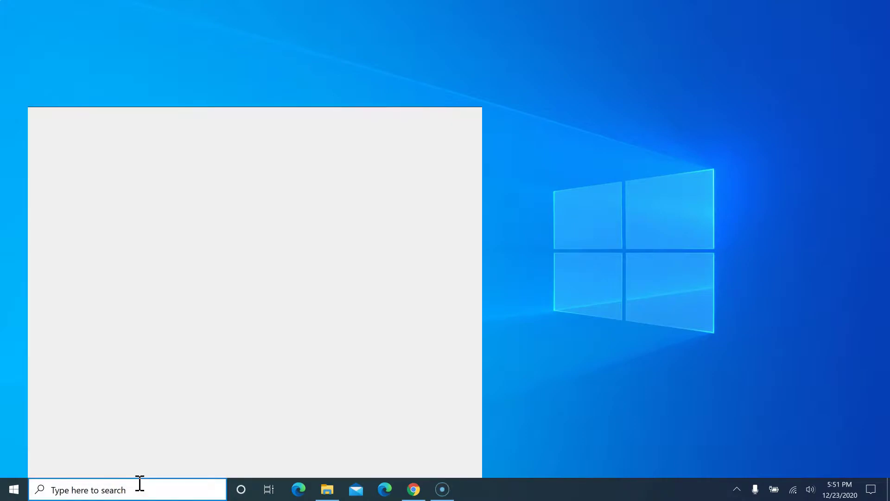
text(comm)
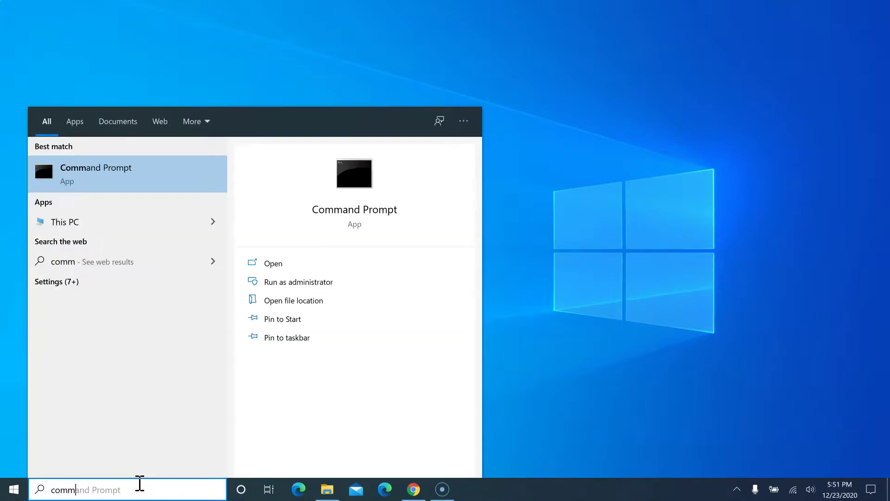
key(Return)
Run python --version and confirm it reports Python 3.9.1
text(pythi)
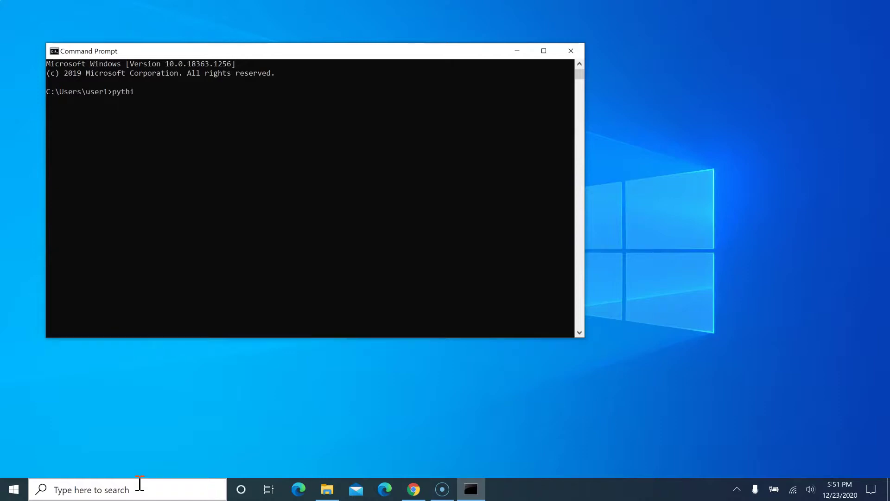
key(BackSpace)
text(on --version)
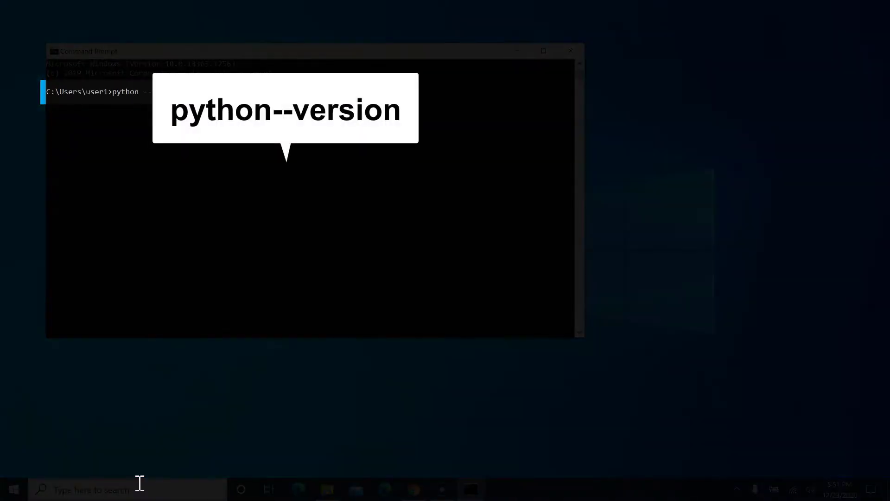
key(Return)
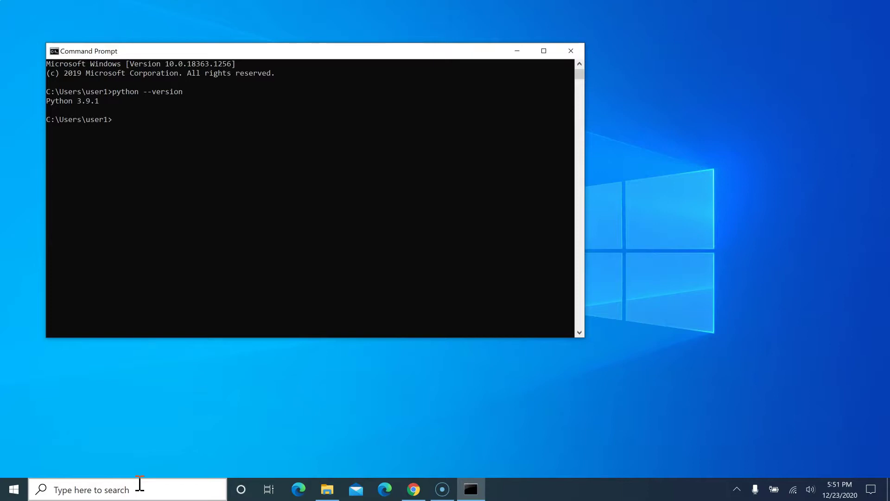
Run py --version to confirm the py launcher reports Python 3.9.1
text(py --version)
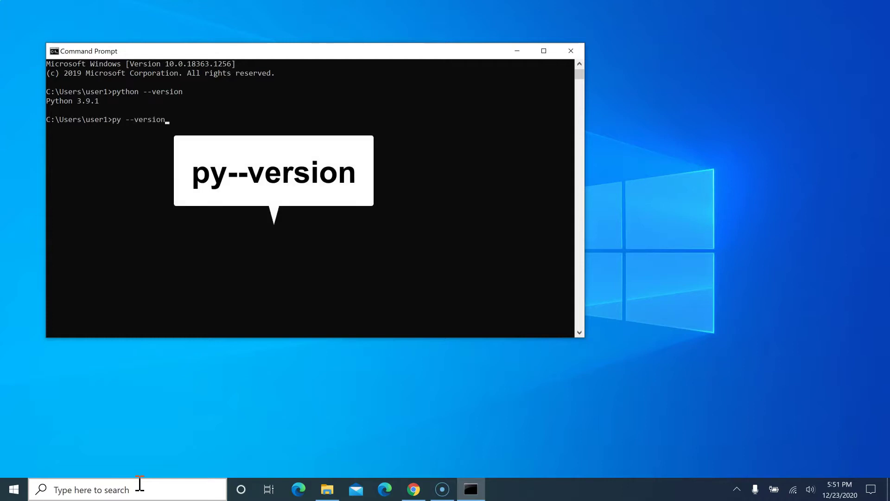
key(Return)
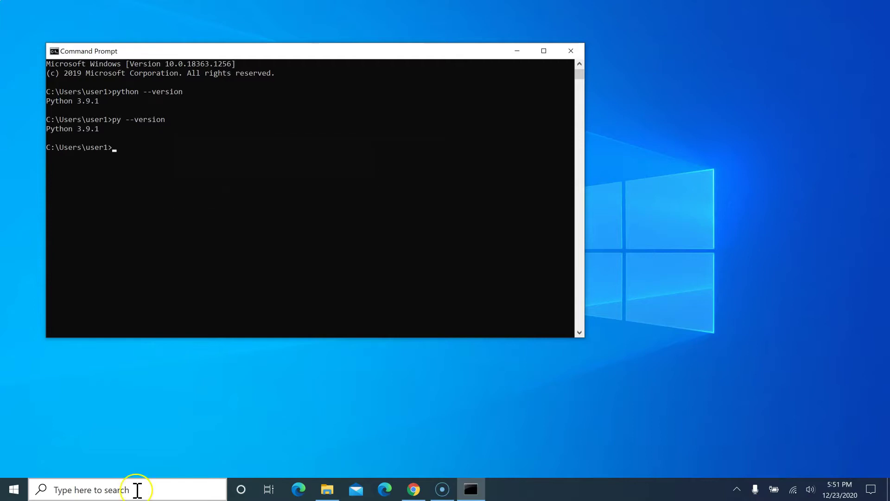